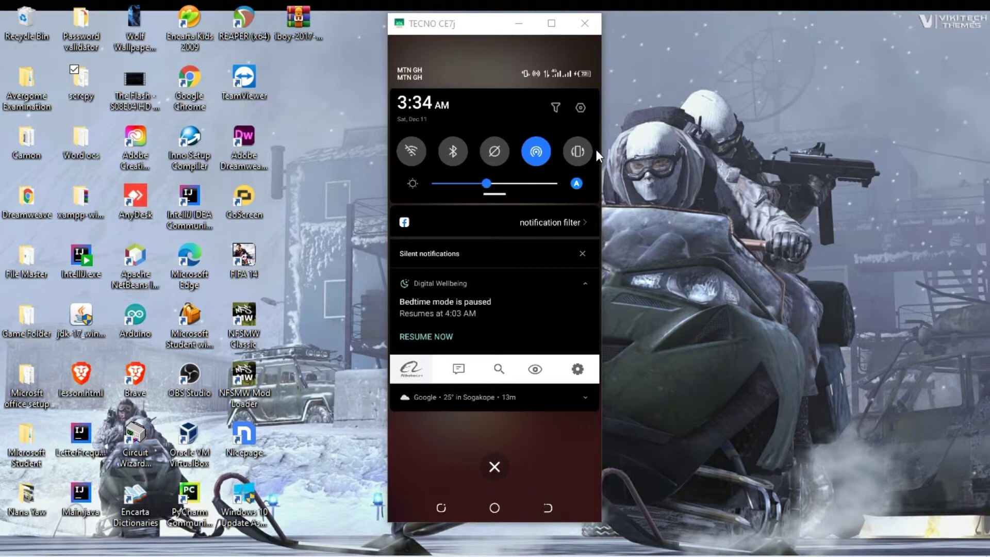
Open the phone's Settings and scroll the My phone page down to Build number
left_click(582, 110)
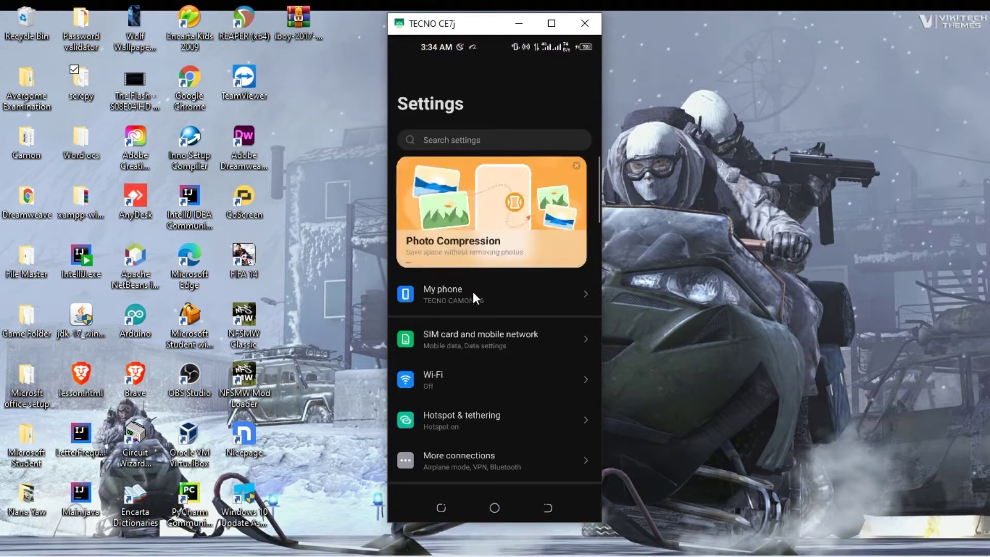
left_click(470, 298)
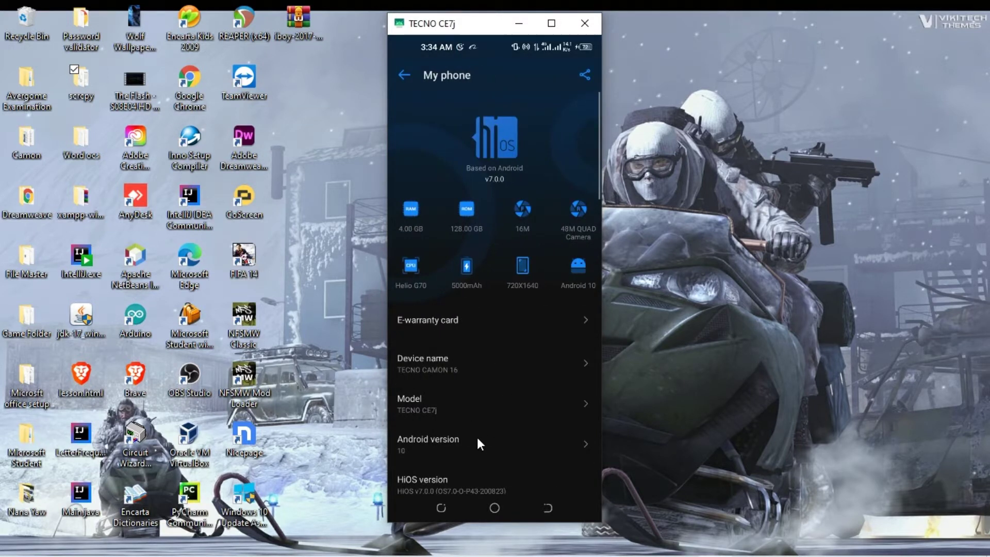
scroll(477, 438, "down", 3)
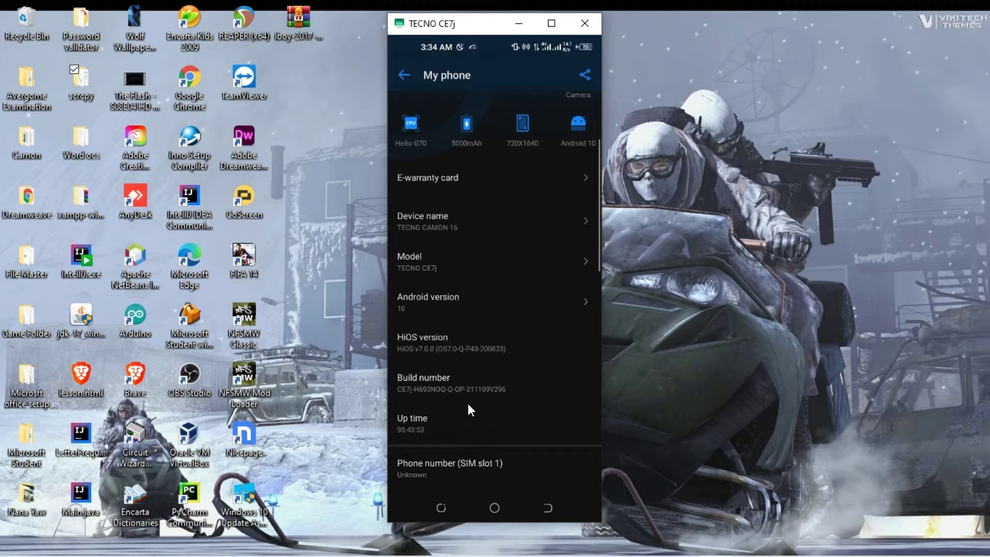
Tap Build number repeatedly until the toast confirms developer mode is already on
left_click(450, 372)
left_click(450, 376)
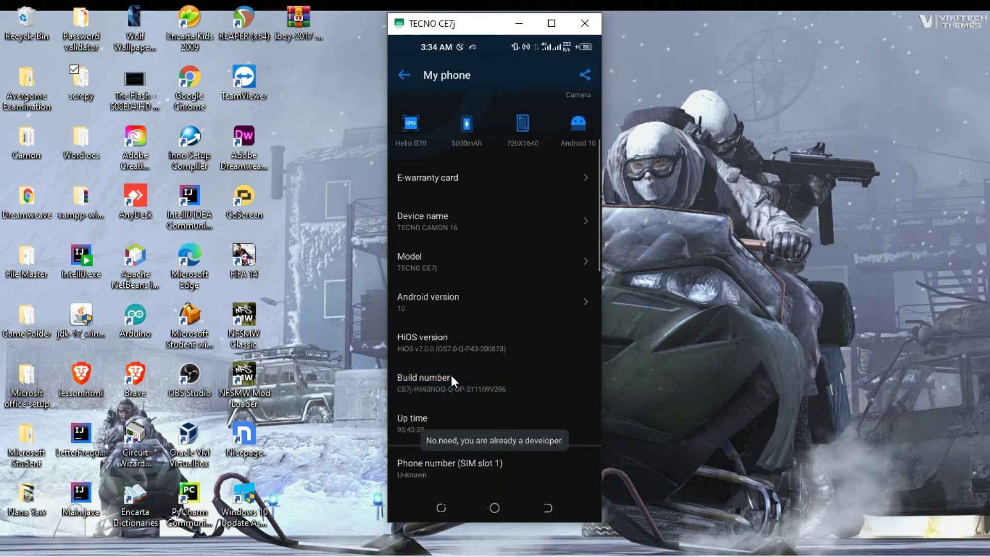
left_click(451, 375)
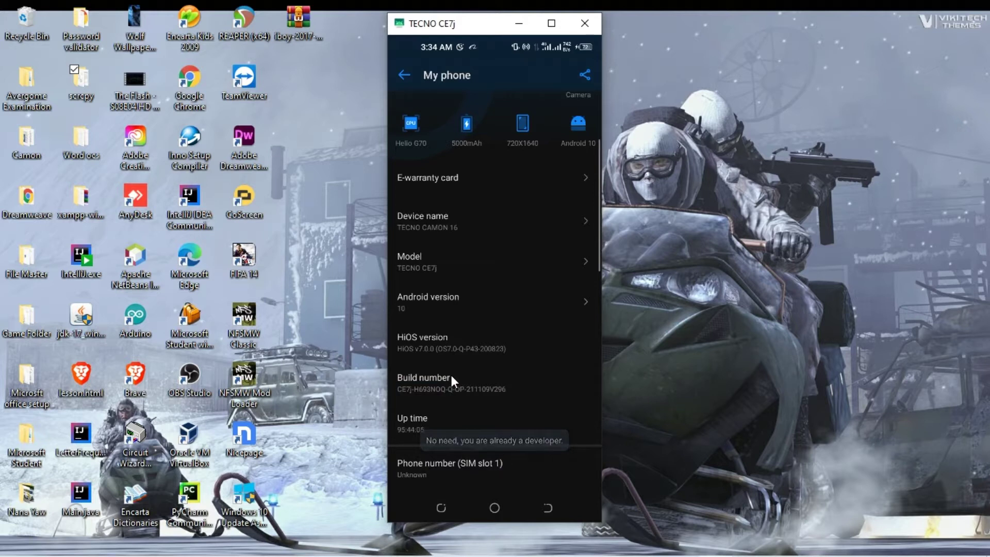
left_click(448, 388)
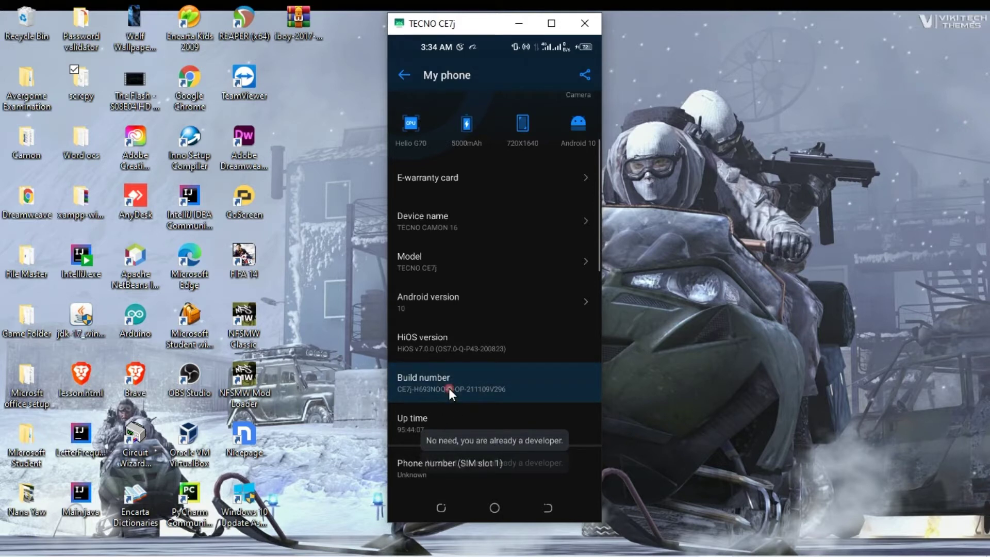
left_click(449, 387)
left_click(448, 388)
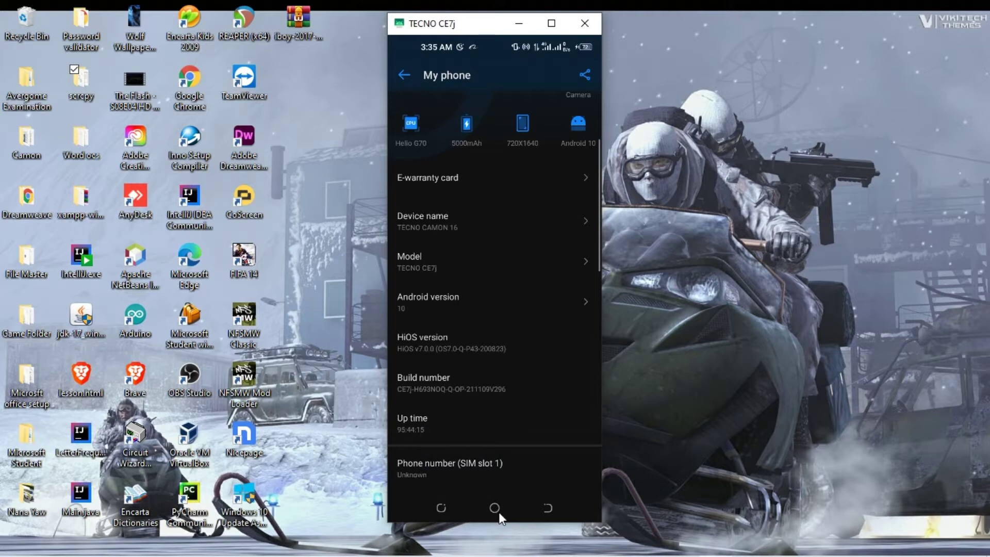
Search Google for 'scrcpy' from Brave's address bar
mouse_move(503, 554)
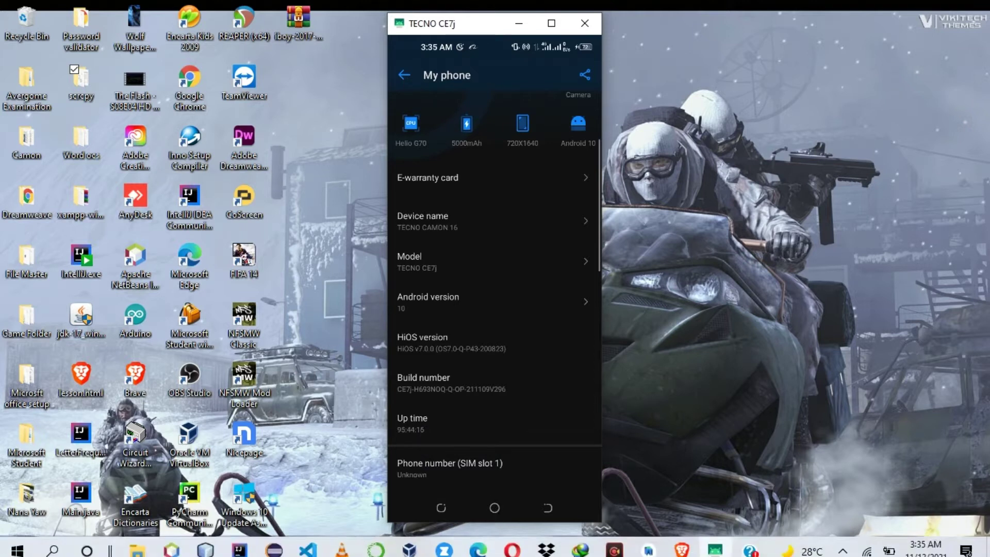
left_click(683, 550)
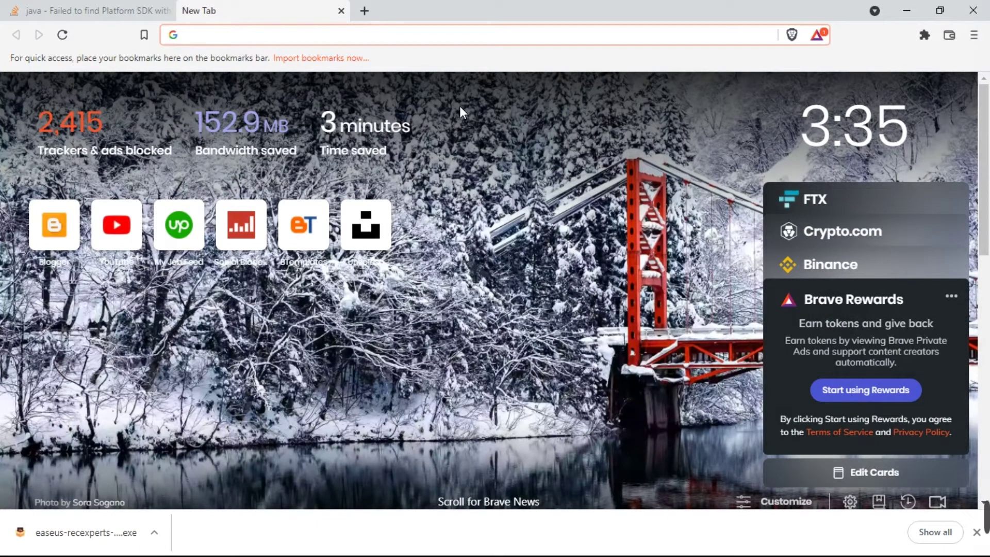
type("scr")
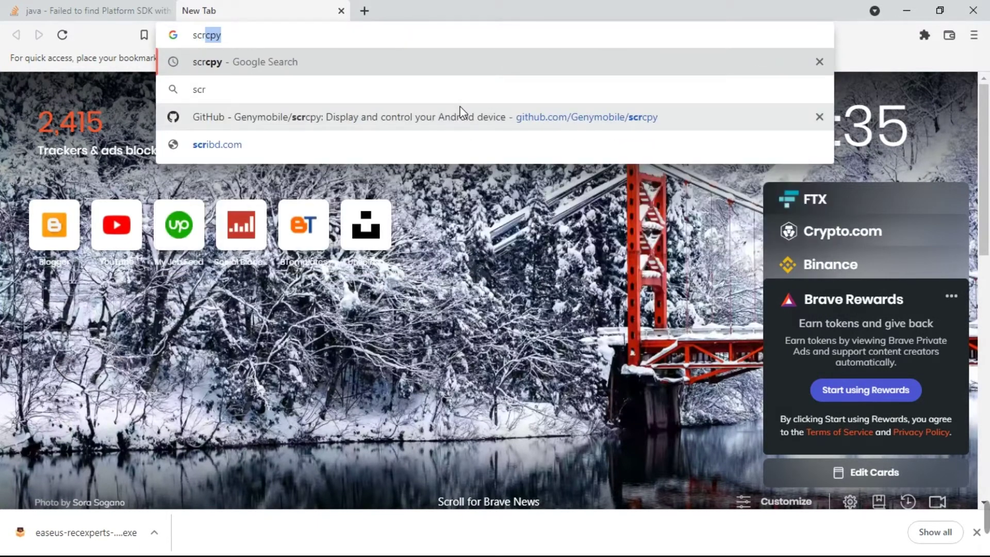
type("cpy")
key("Return")
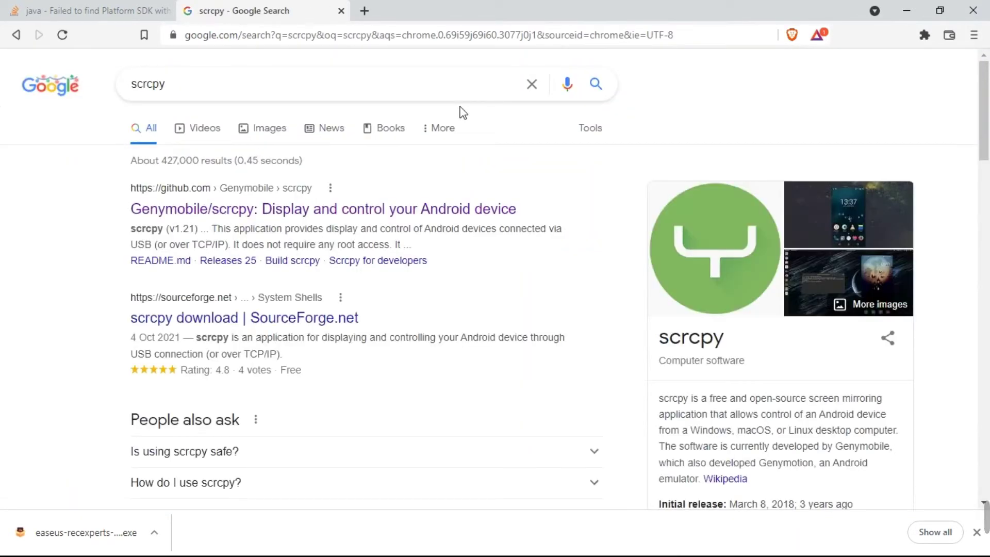
Open the Genymobile/scrcpy GitHub result and scroll its README to the Windows section
left_click(232, 213)
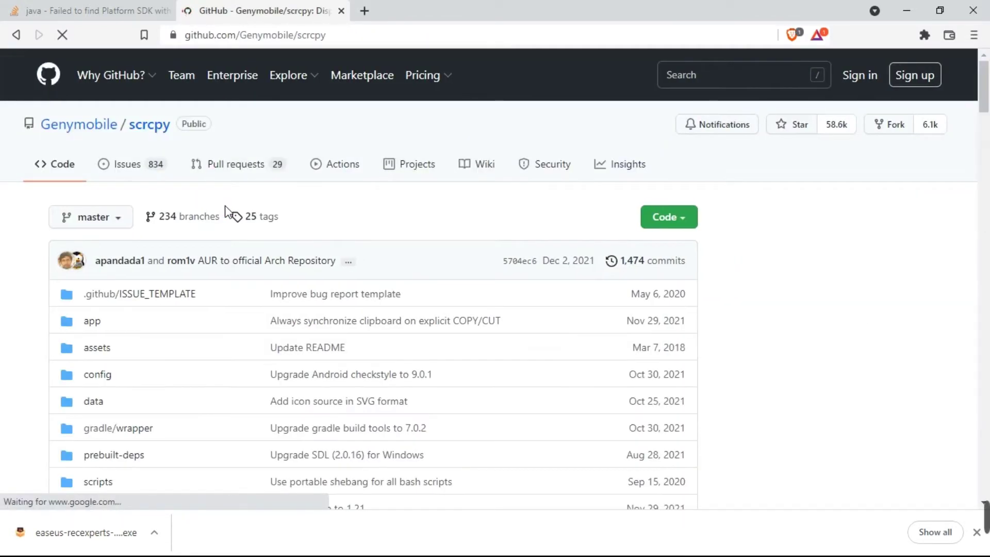
scroll(987, 93, "down", 8)
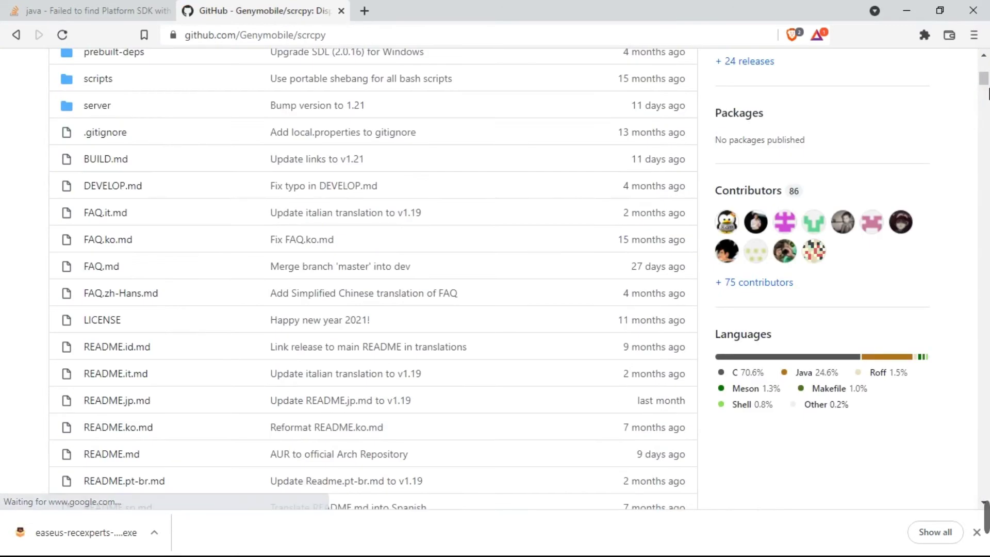
scroll(988, 93, "down", 15)
scroll(989, 120, "down", 5)
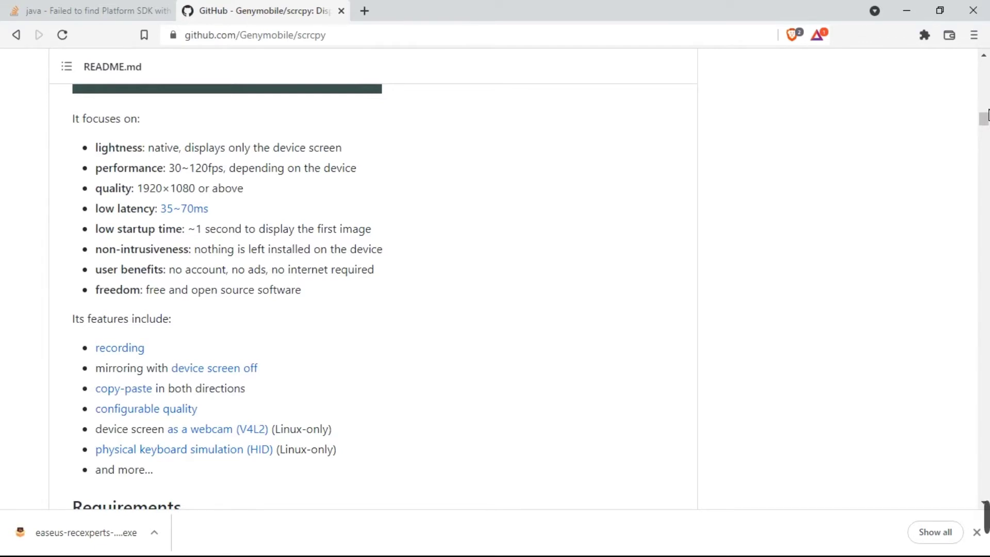
left_click_drag(987, 115, 985, 140)
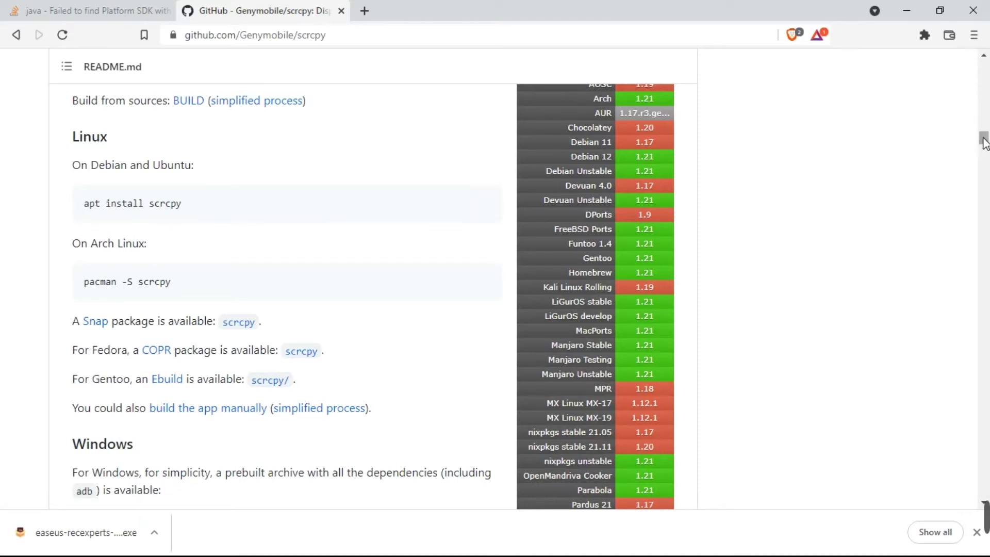
left_click_drag(983, 141, 985, 153)
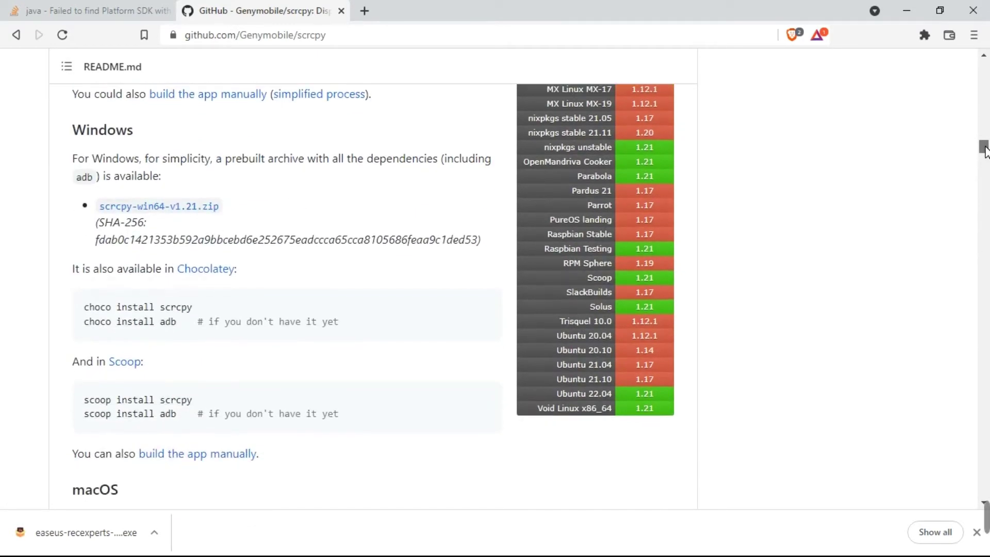
Save scrcpy-win64-v1.21.zip into D:\Programming with its suggested file name
left_click(157, 209)
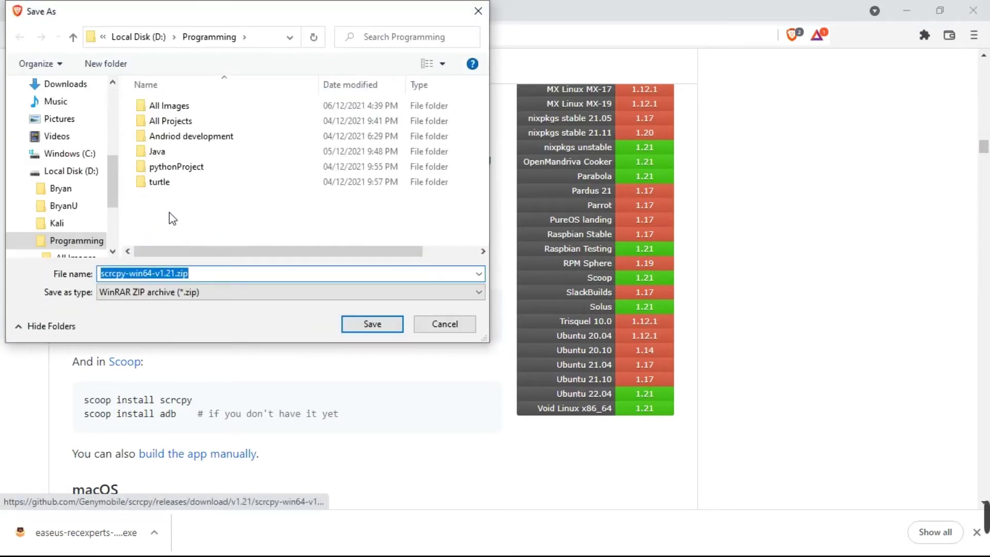
key("End")
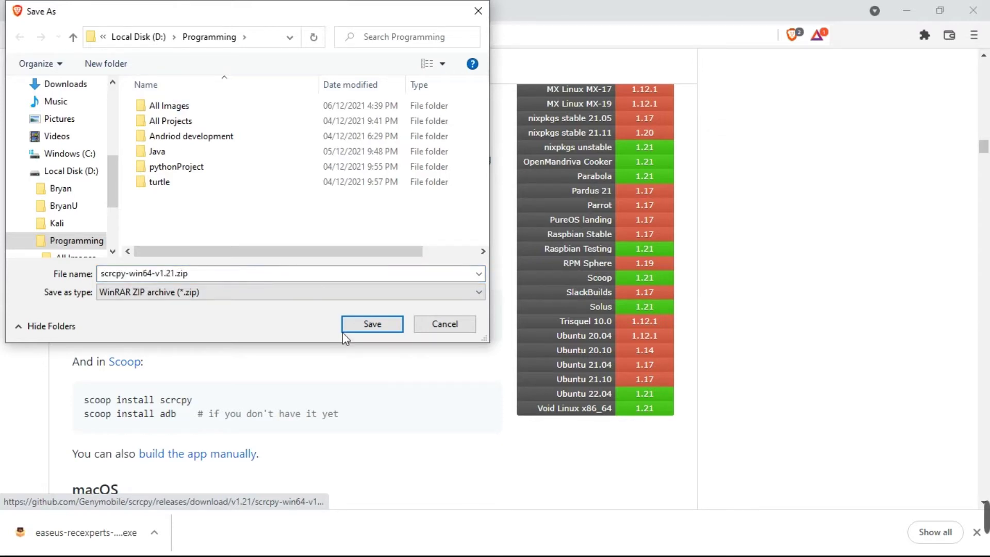
left_click(367, 328)
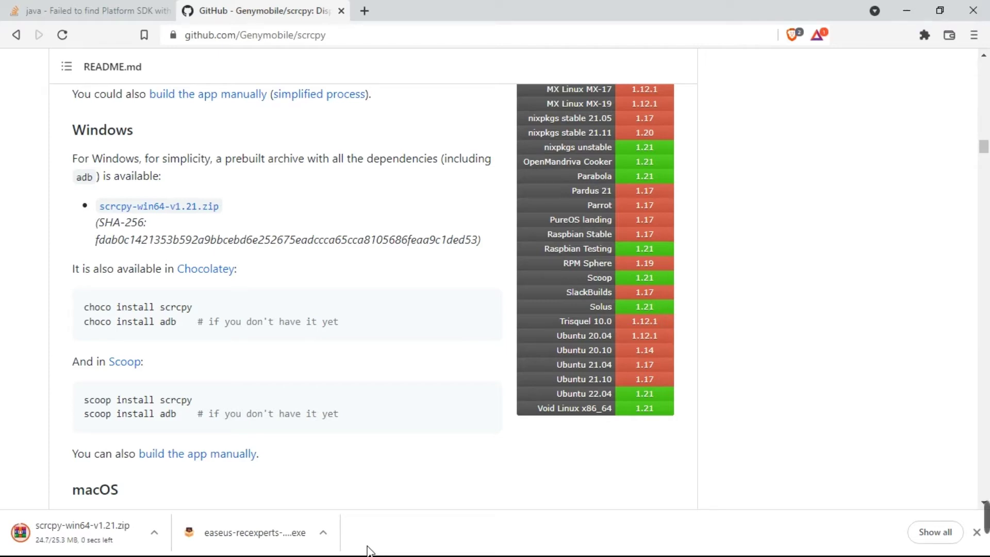
Show the downloaded zip in its folder and create a new folder named Scrcpy
left_click(154, 537)
left_click(183, 480)
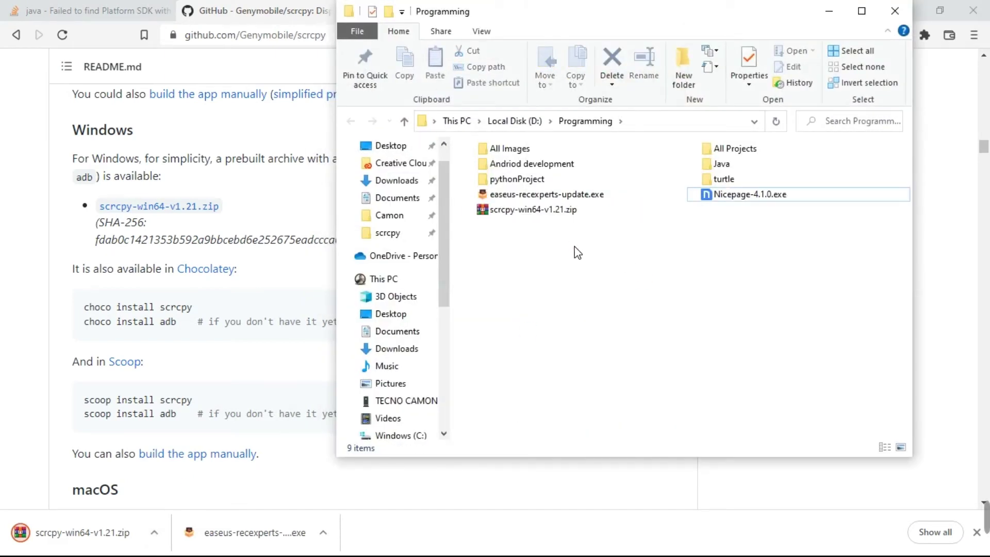
key("ctrl+shift+n")
type("Scrcy")
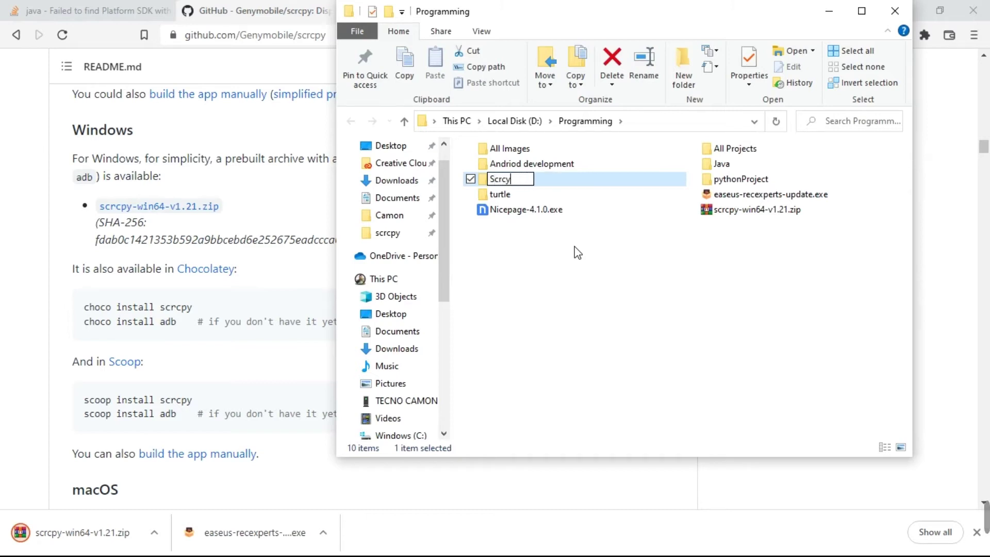
key("BackSpace")
type("py")
key("Return")
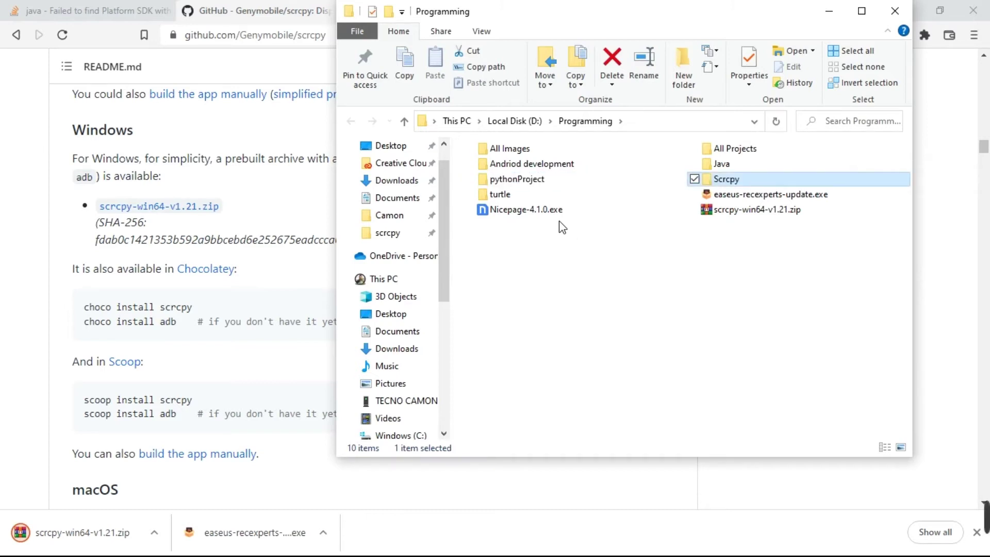
Move scrcpy-win64-v1.21.zip into Scrcpy, maximize Explorer, and open the zip inside it
left_click_drag(737, 212, 750, 180)
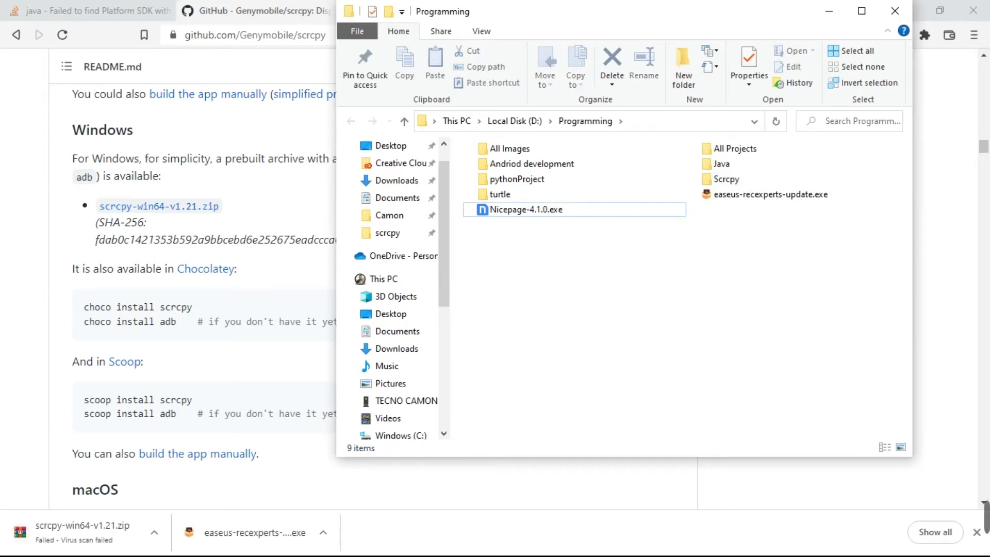
left_click(862, 11)
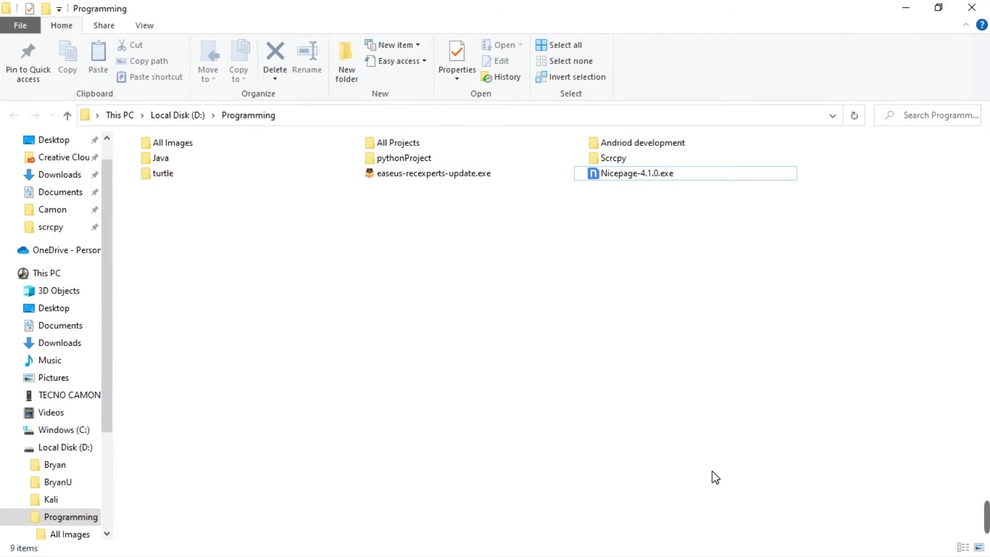
double_click(637, 158)
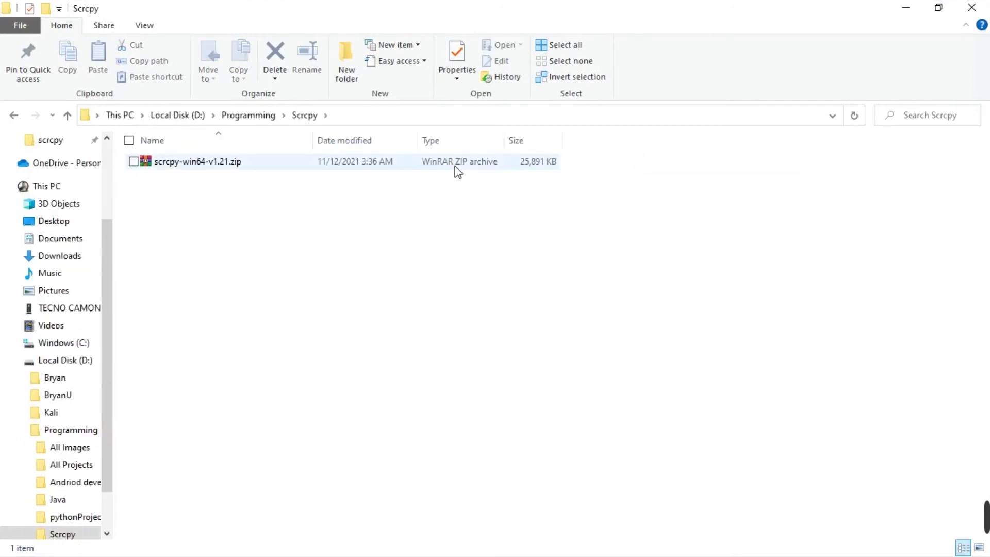
left_click(453, 164)
double_click(451, 163)
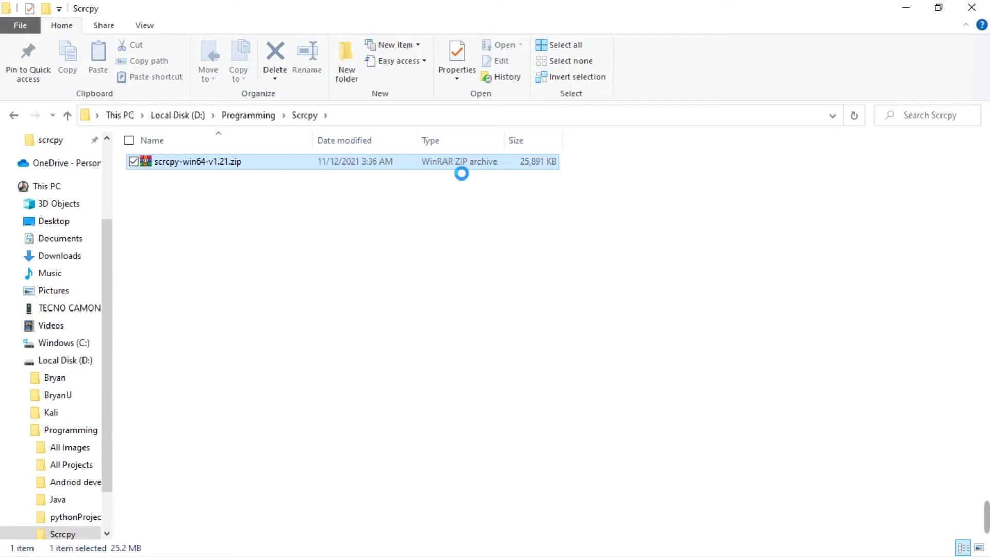
Extract scrcpy-win64-v1.21.zip here into the Scrcpy folder, then minimize Explorer
right_click(451, 161)
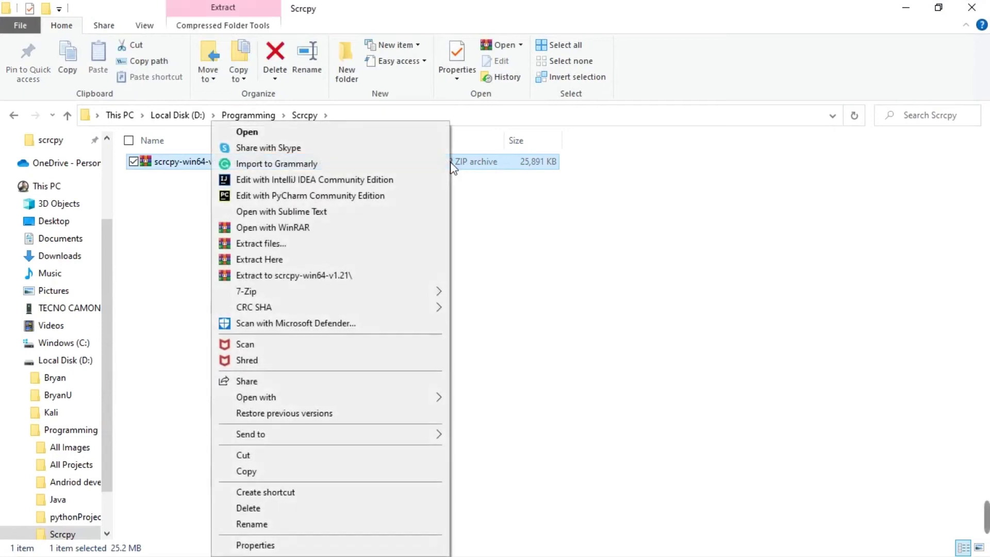
left_click(327, 259)
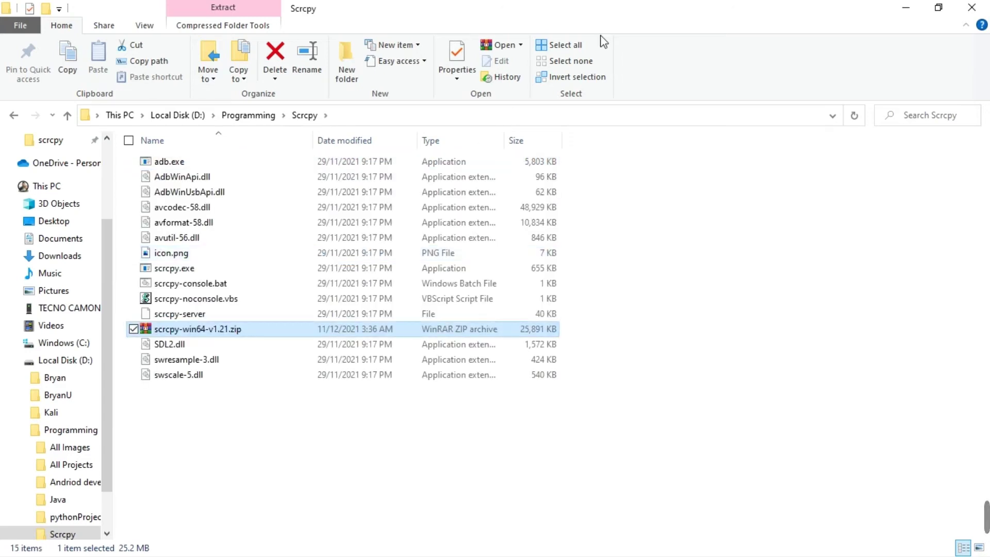
left_click(972, 7)
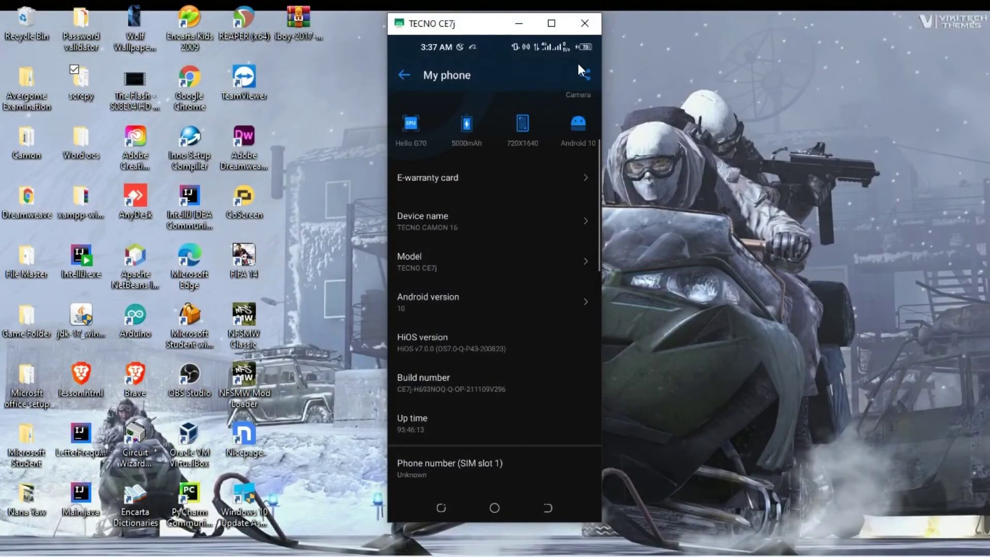
Close the phone mirror and return File Explorer to D:\Programming\Scrcpy
left_click(582, 29)
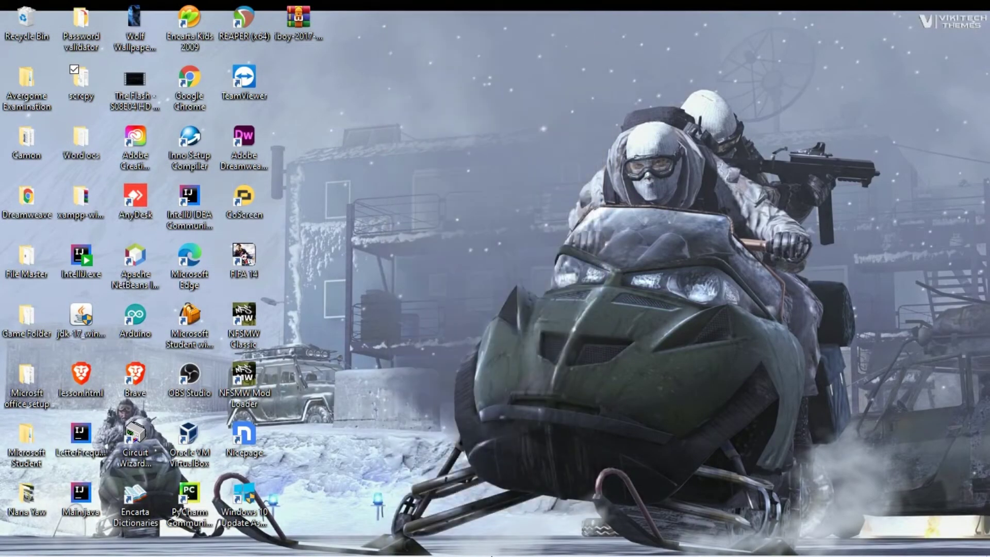
mouse_move(490, 553)
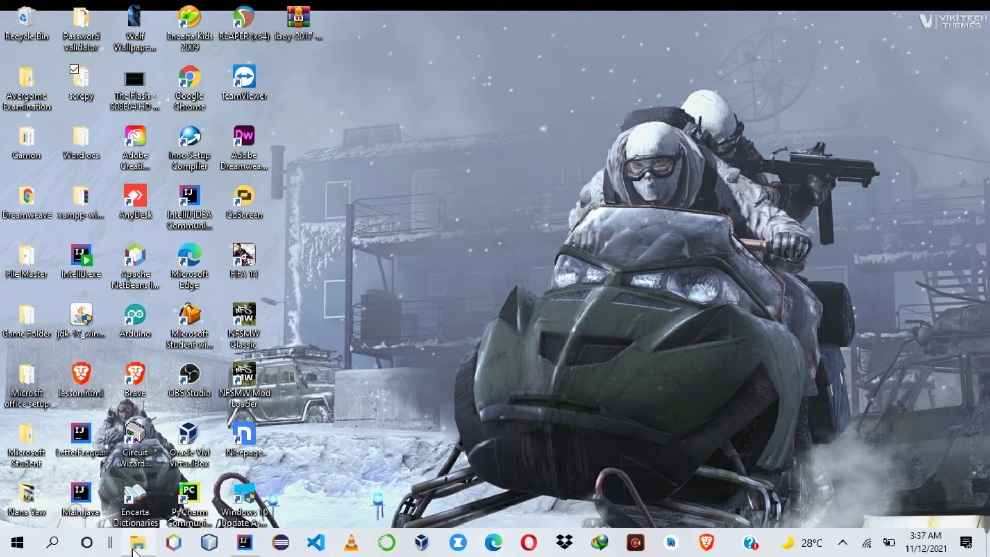
mouse_move(133, 551)
left_click(151, 494)
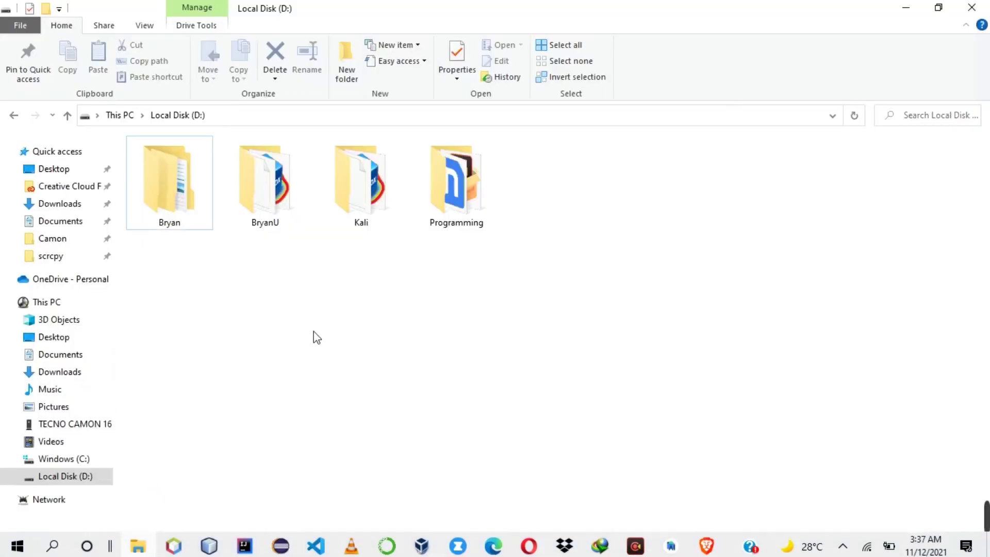
double_click(466, 198)
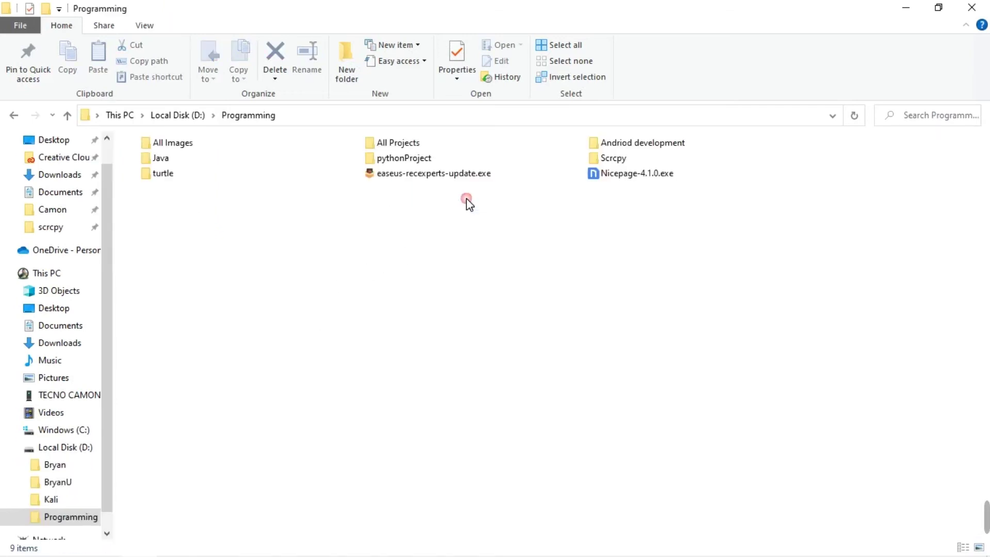
double_click(614, 158)
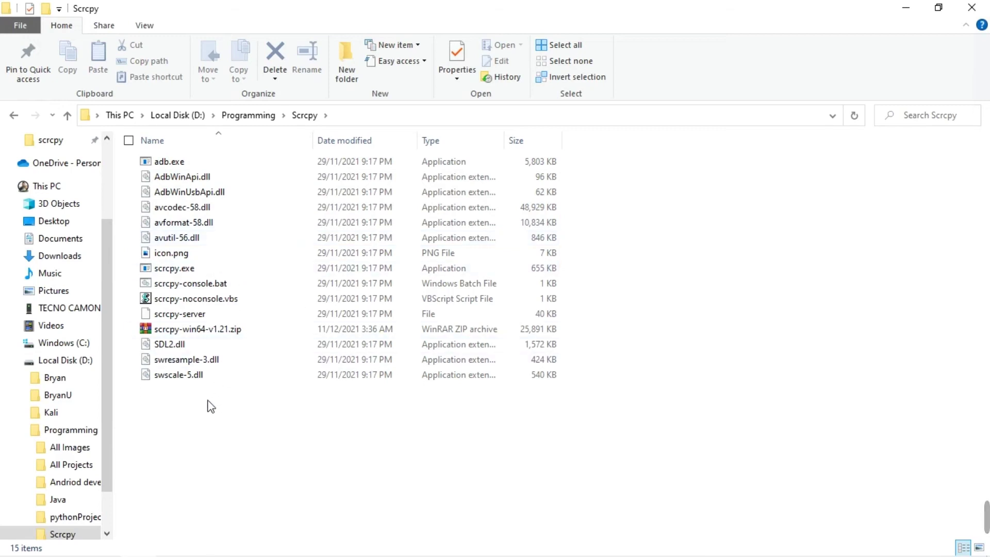
Launch scrcpy-noconsole.vbs and open the phone's System settings
left_click(203, 298)
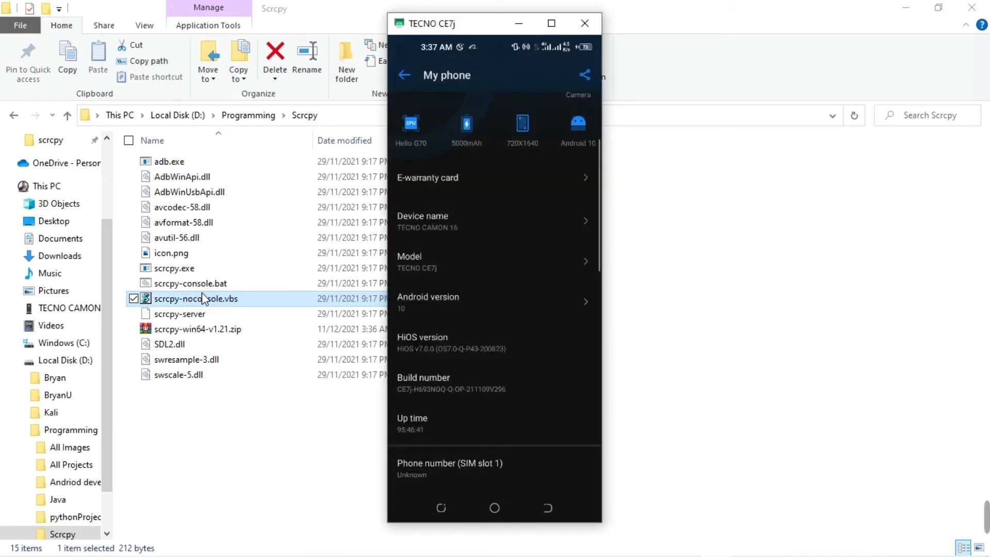
left_click(401, 73)
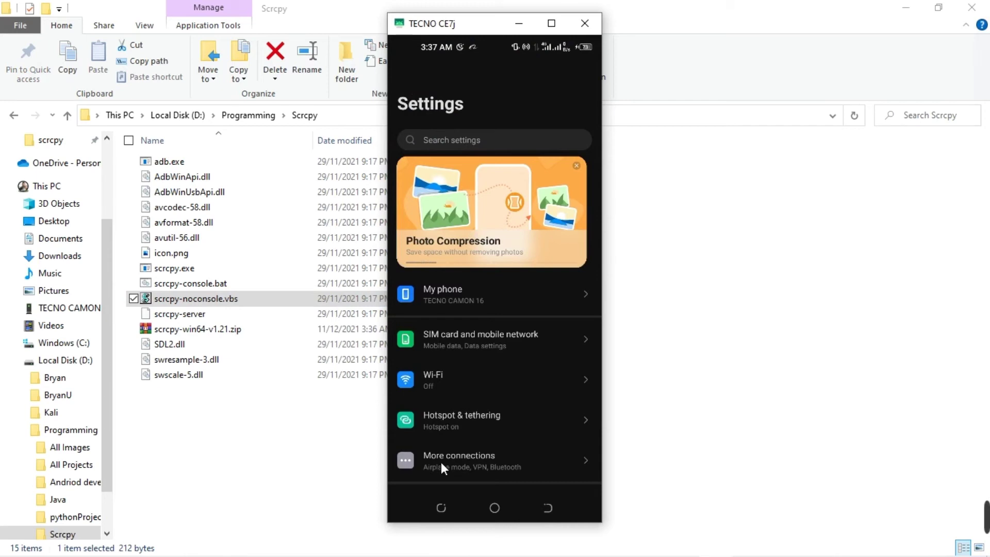
scroll(466, 459, "down", 10)
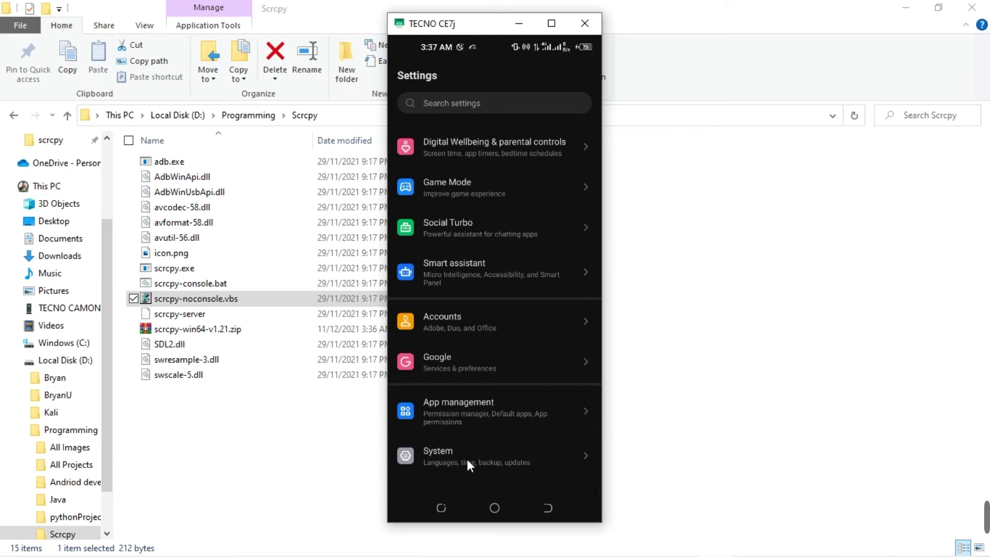
left_click(467, 461)
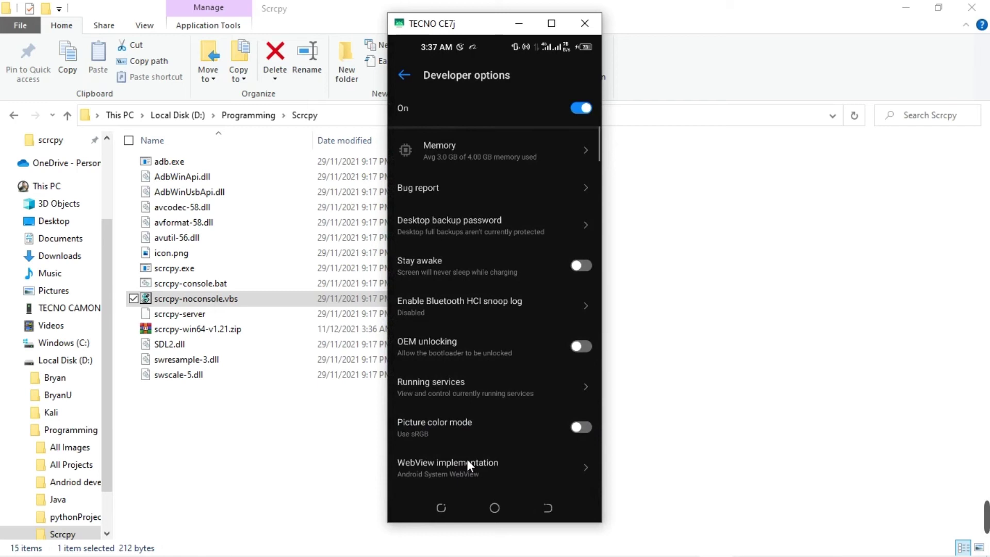
Confirm USB debugging is on in Developer options, then return to System
scroll(468, 463, "down", 10)
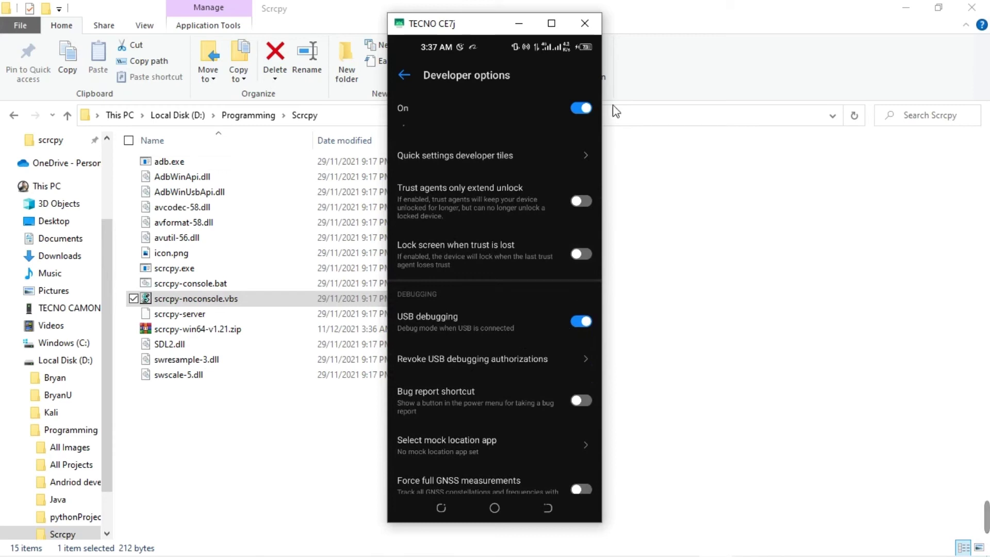
left_click(590, 20)
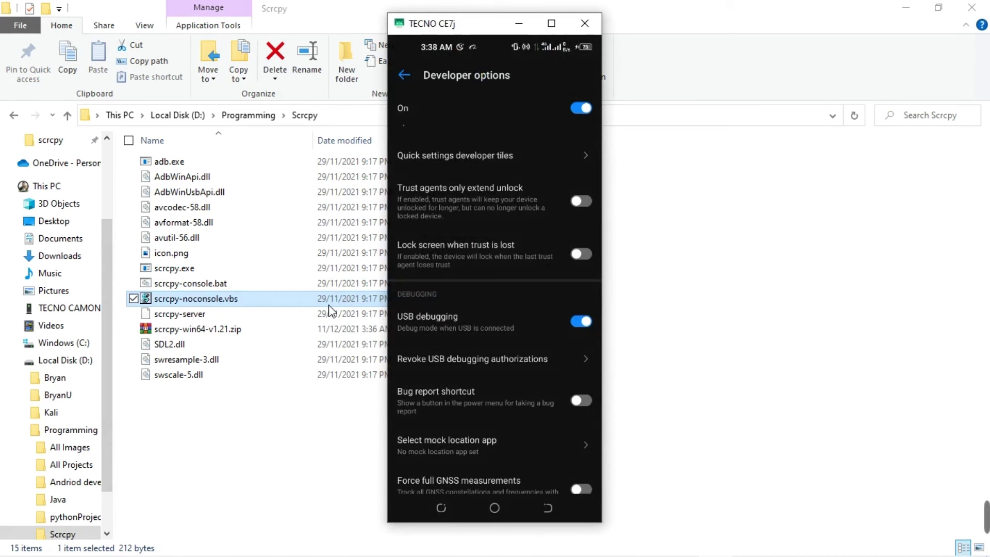
left_click(405, 75)
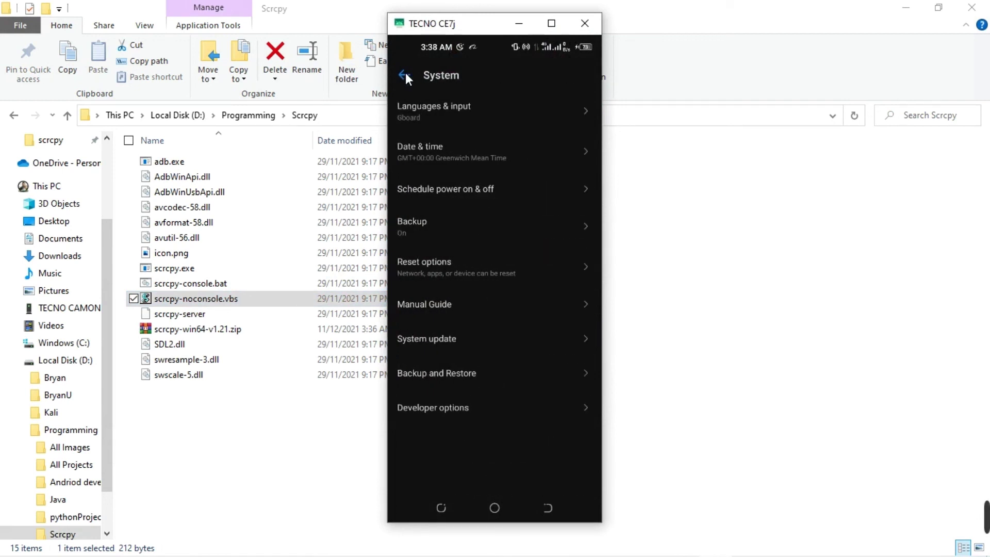
Go to the phone's home screen, launch YouTube, and open then close the account menu
middle_click(405, 75)
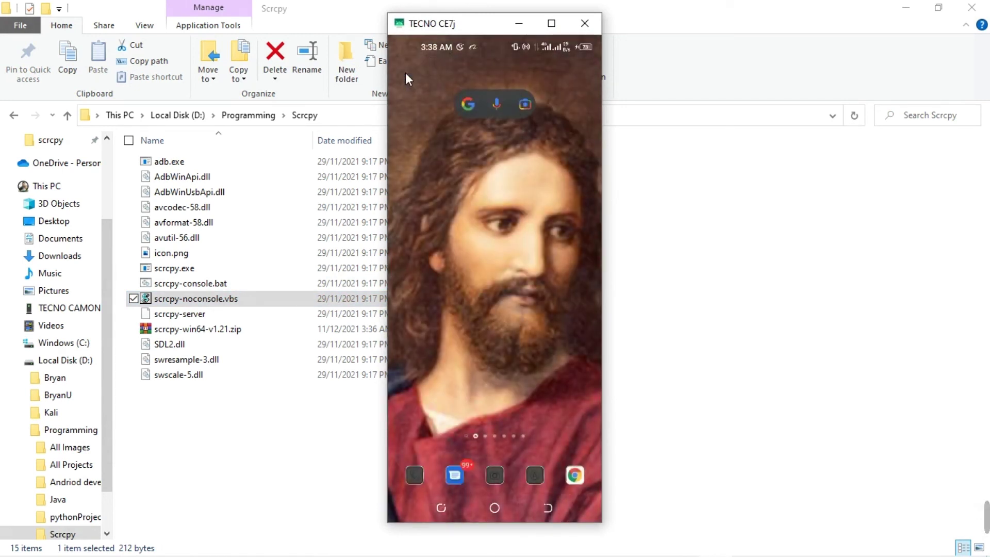
scroll(405, 72, "down", 15)
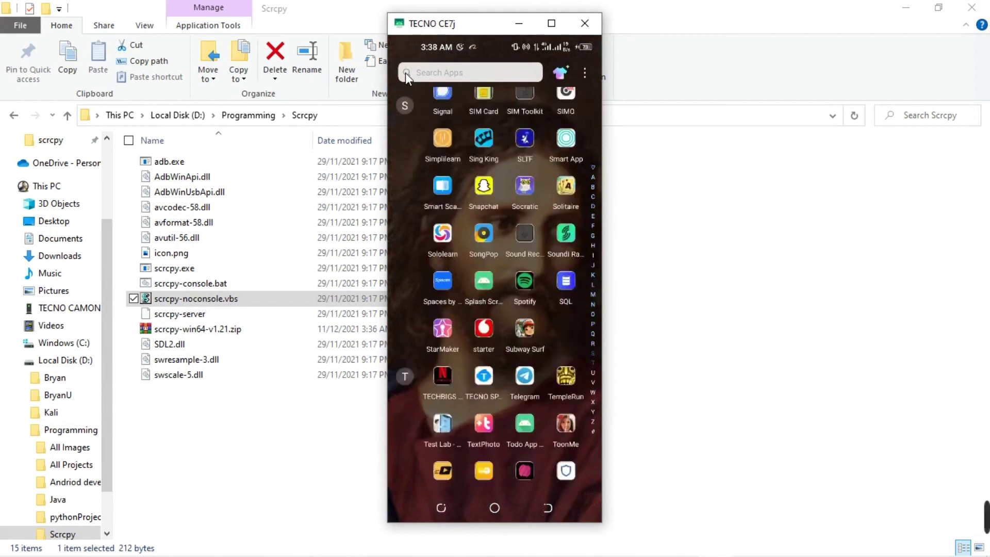
scroll(405, 73, "down", 5)
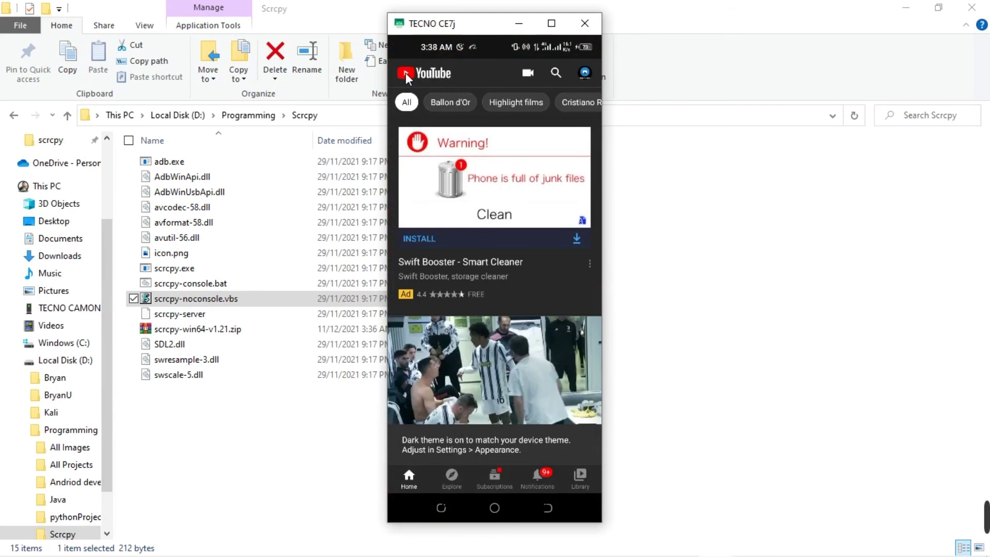
scroll(405, 72, "down", 1)
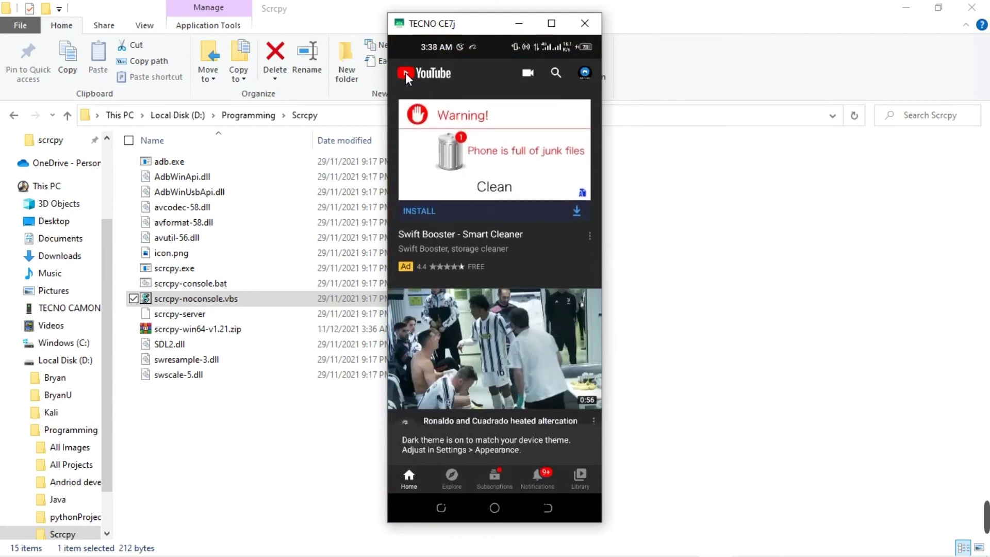
left_click(586, 73)
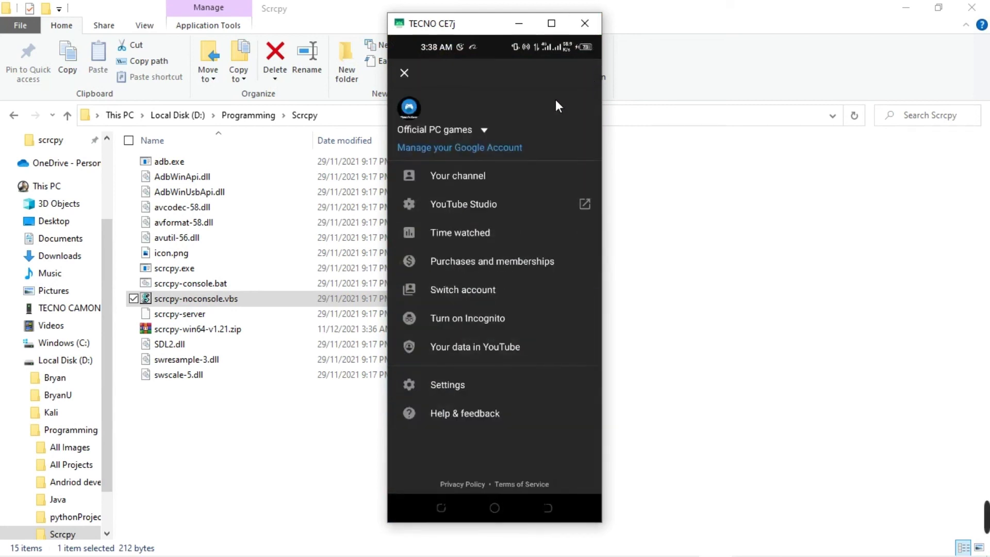
left_click(403, 73)
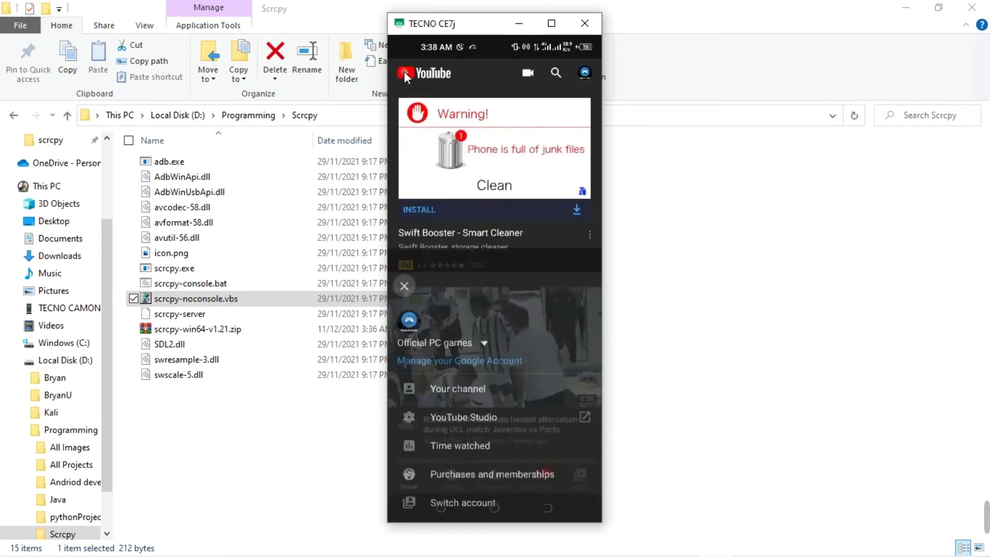
Search YouTube for 'natech projects' and subscribe to the Natech Projects channel
left_click(561, 74)
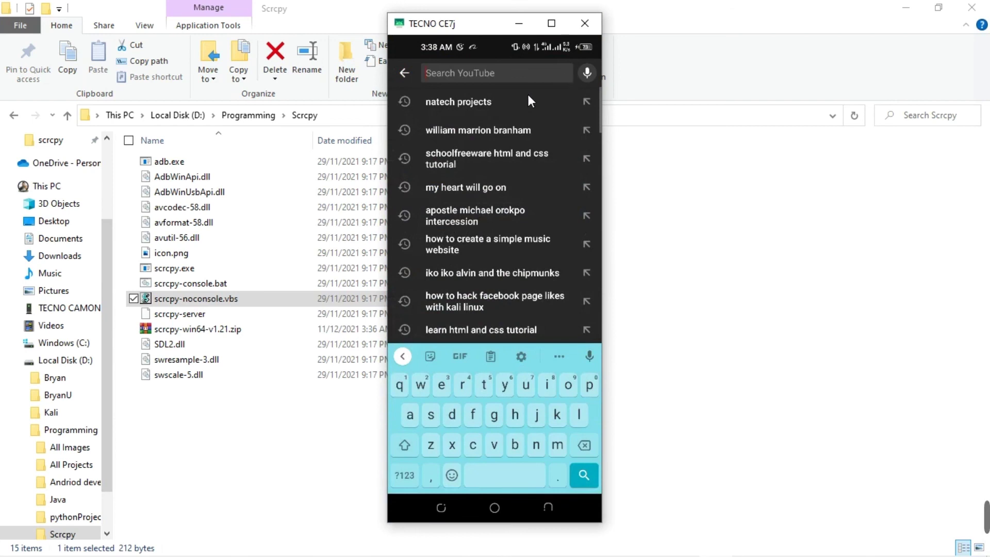
left_click(491, 102)
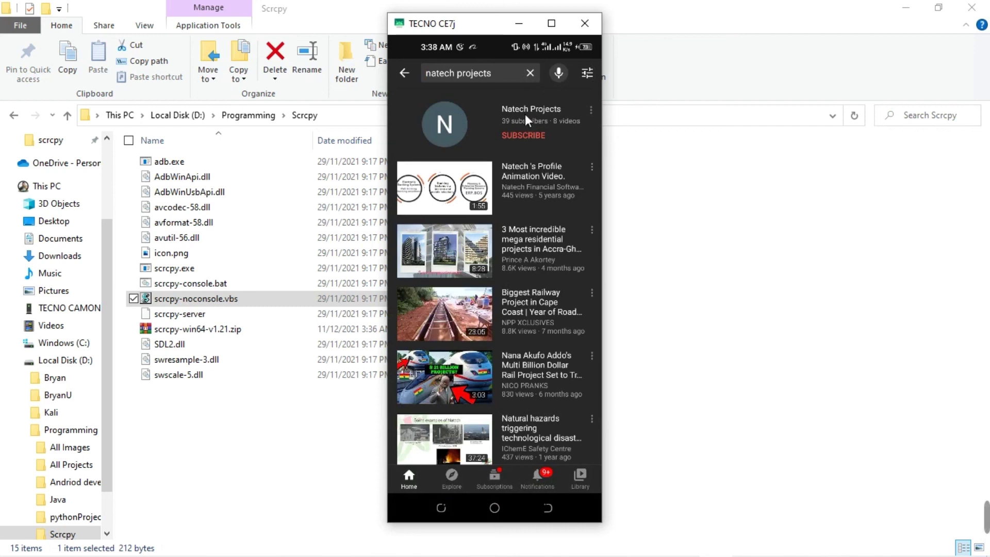
left_click(525, 112)
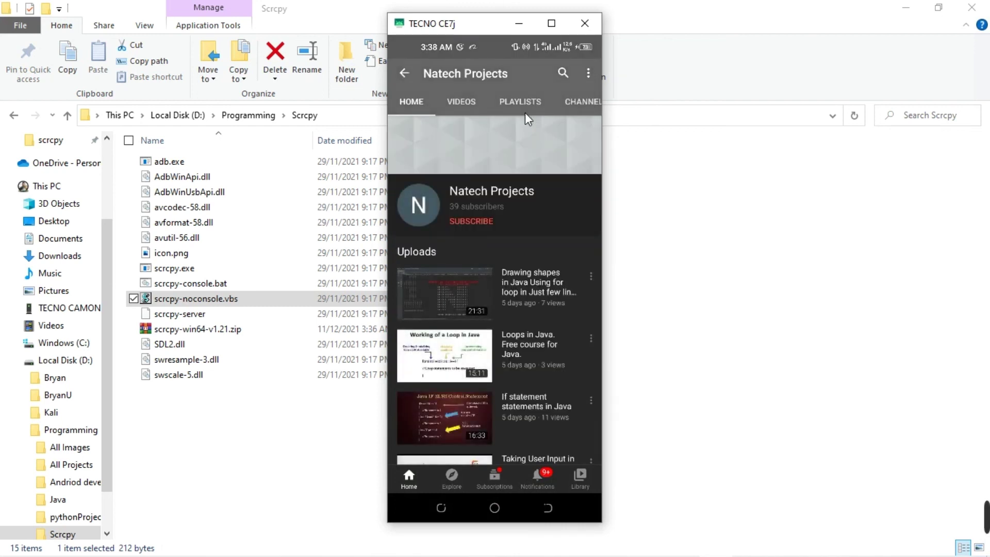
left_click(466, 221)
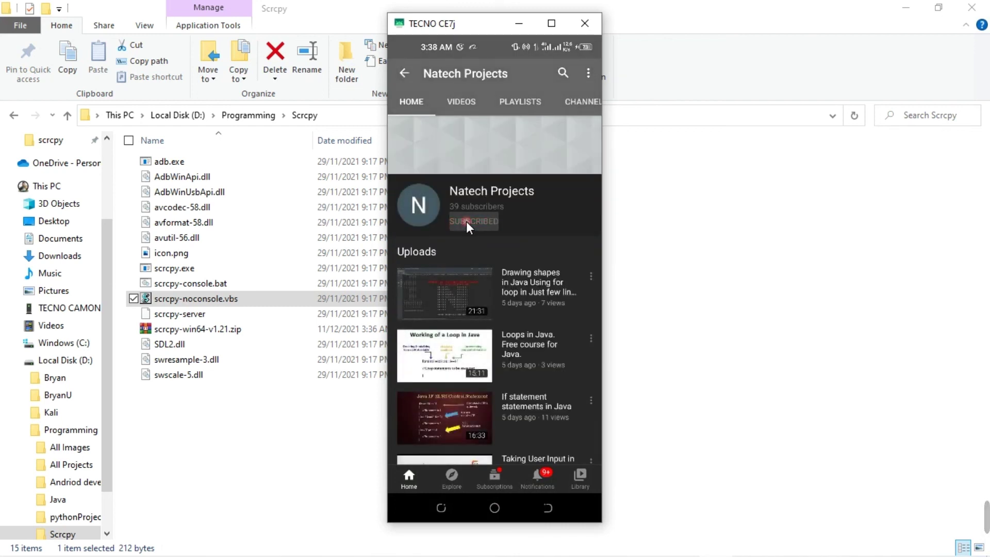